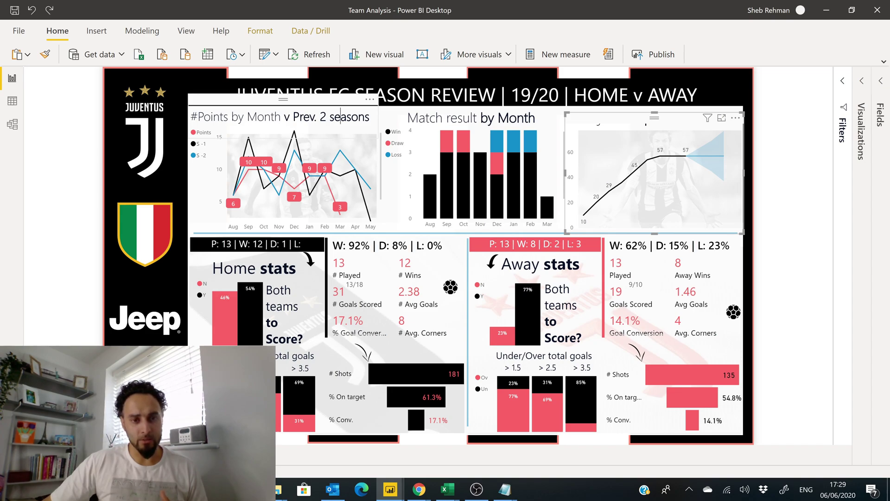
Enlarge the points line chart to inspect its Projected points forecast, then return to the full report page.
left_click(357, 121)
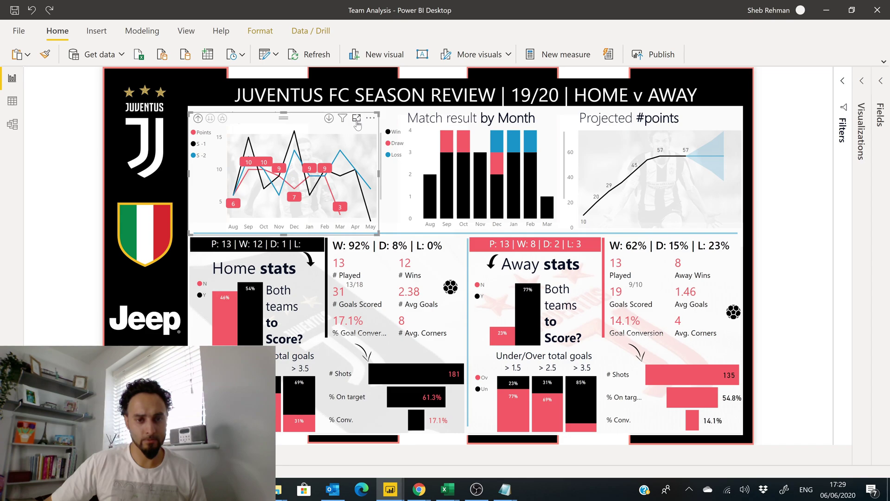
left_click(356, 119)
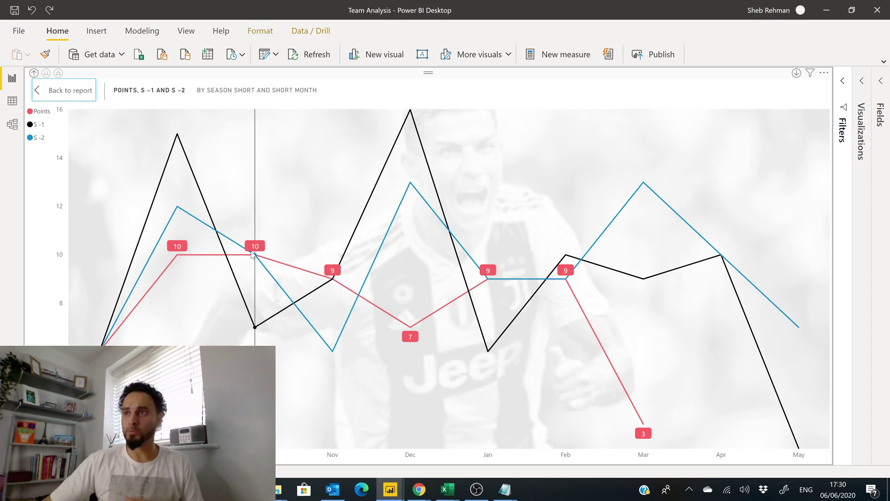
mouse_move(252, 254)
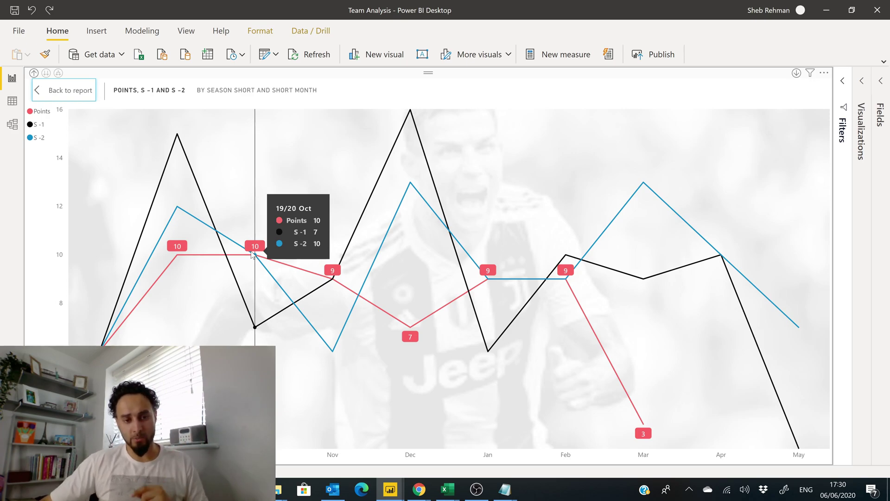
mouse_move(350, 252)
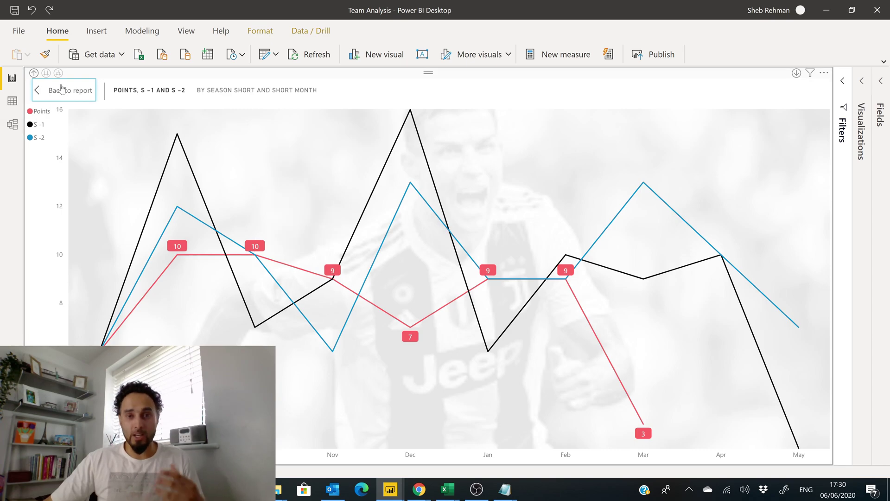
left_click(62, 87)
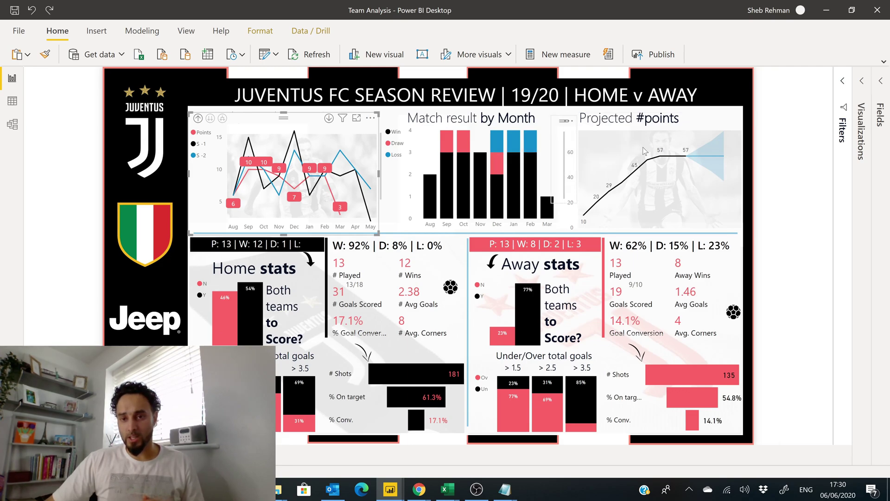
mouse_move(735, 162)
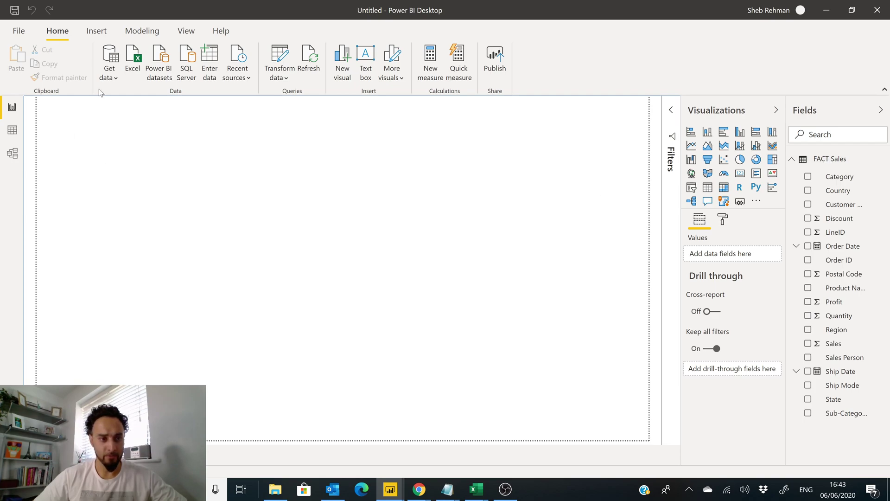
Create a blank query and replace its Advanced Editor code with the date-table M code copied from Notepad.
left_click(107, 79)
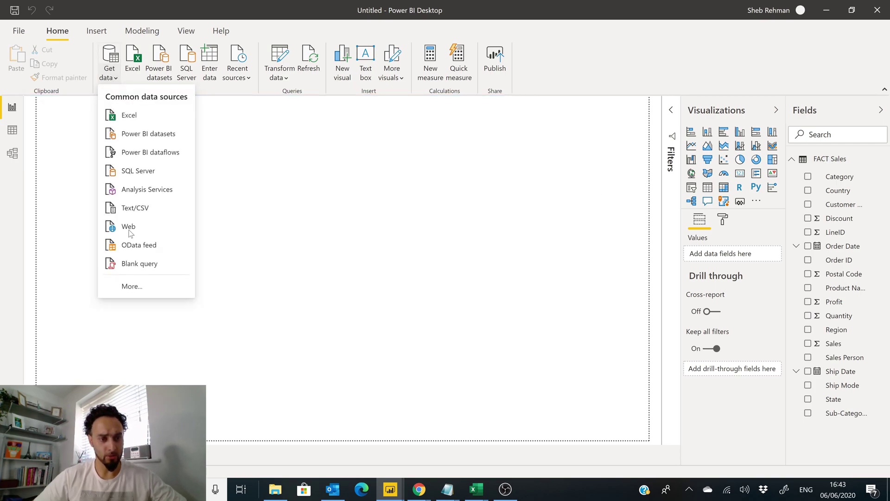
left_click(164, 266)
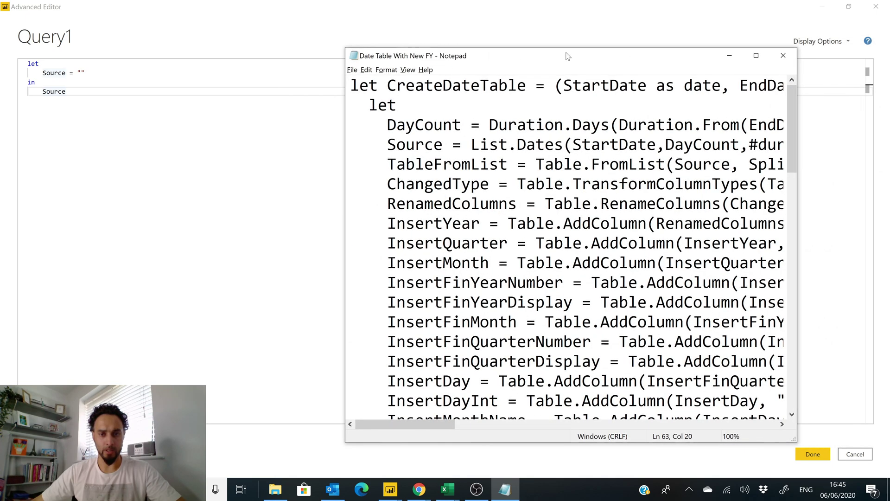
left_click(415, 223)
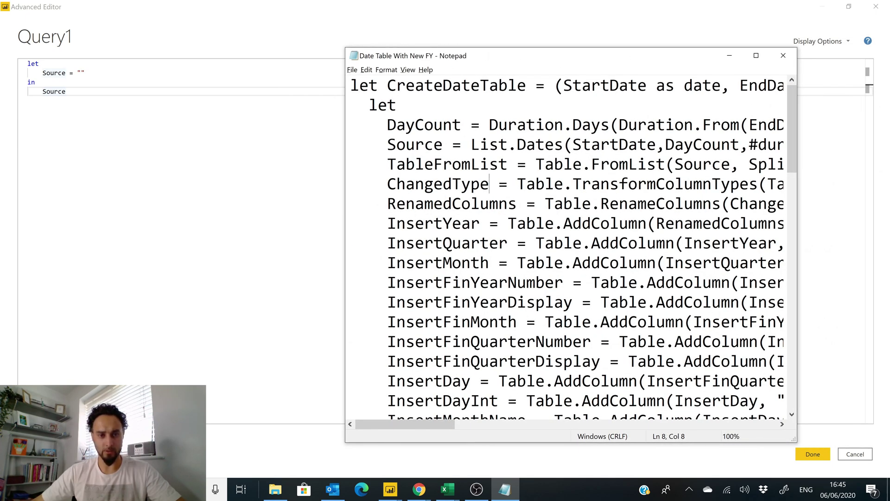
key("ctrl+a")
key("alt+Tab")
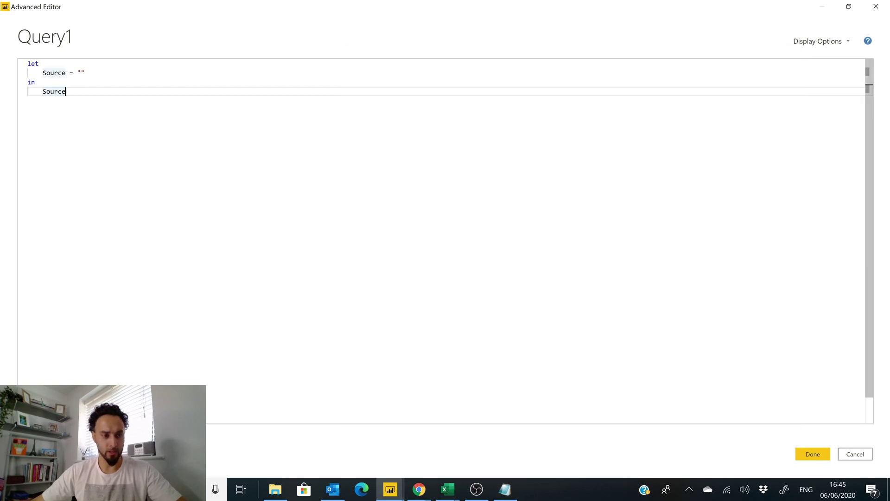
key("ctrl+a")
key("ctrl+v")
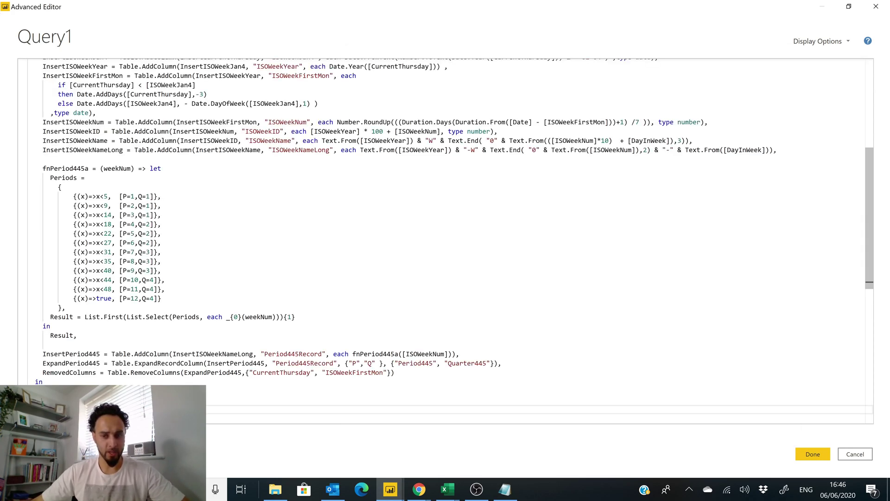
Confirm the query code and set the function's StartDate to 01/01/2015.
left_click(811, 456)
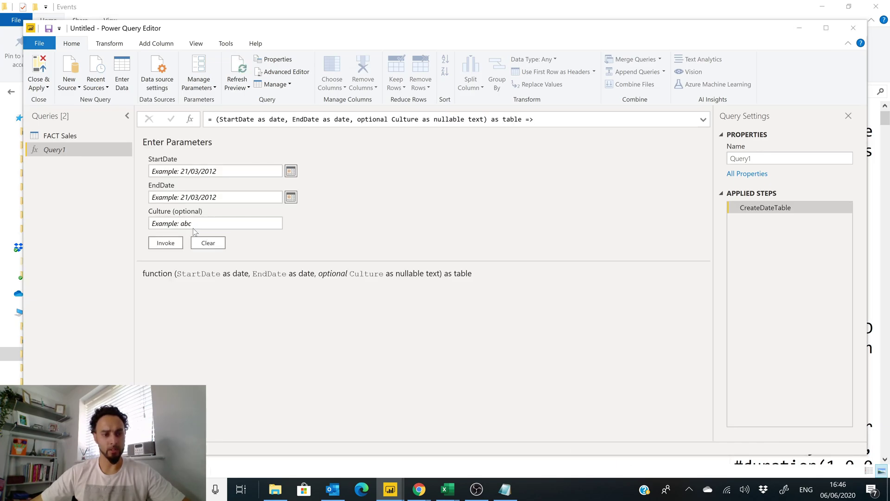
left_click(291, 172)
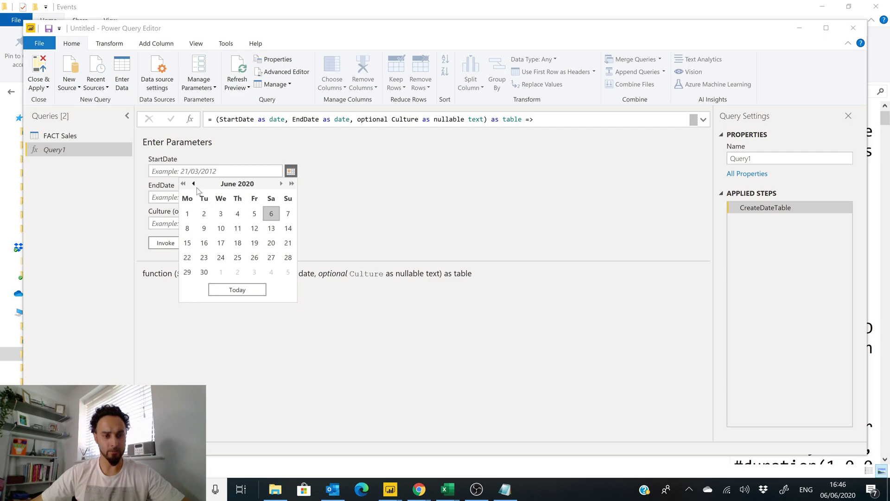
left_click(197, 187)
left_click(197, 187)
left_click(197, 187)
left_click(196, 187)
left_click(197, 187)
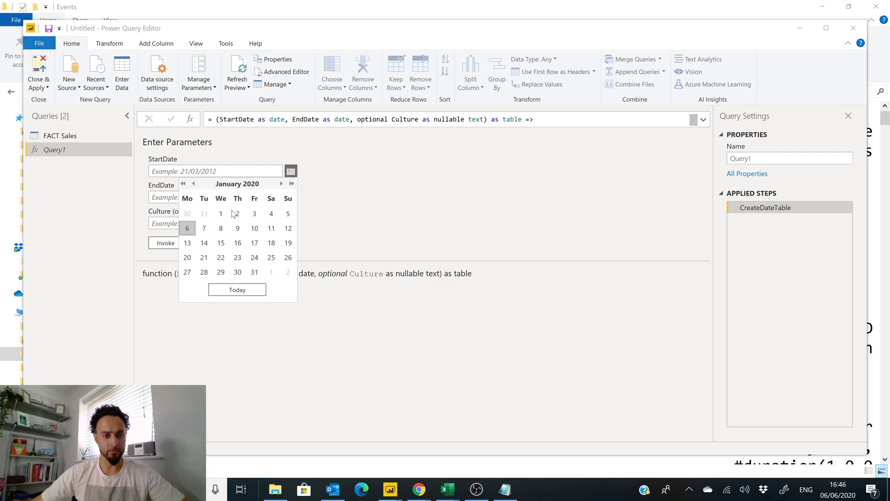
left_click(221, 213)
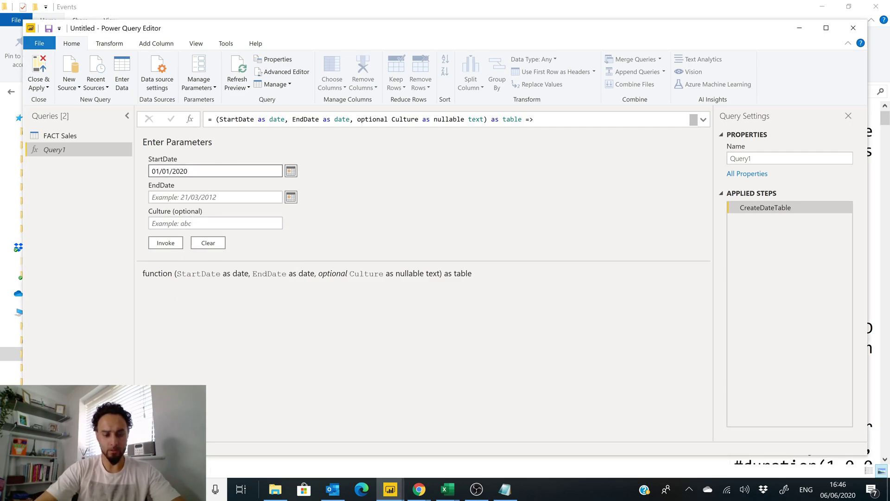
key("BackSpace")
key("BackSpace")
type("15")
Set EndDate to 01/01/2020 and invoke the function to build the date table.
key("ctrl+shift+Left")
key("ctrl+shift+Left")
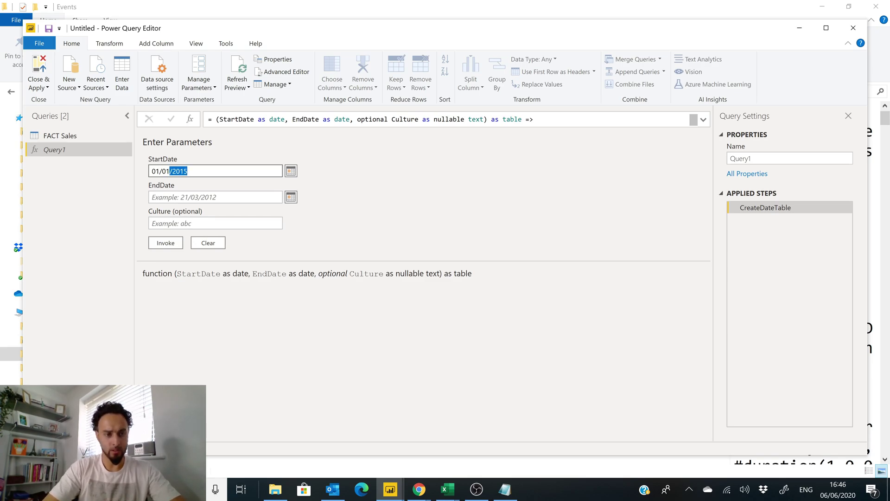
key("ctrl+shift+Left")
key("ctrl+shift+Left")
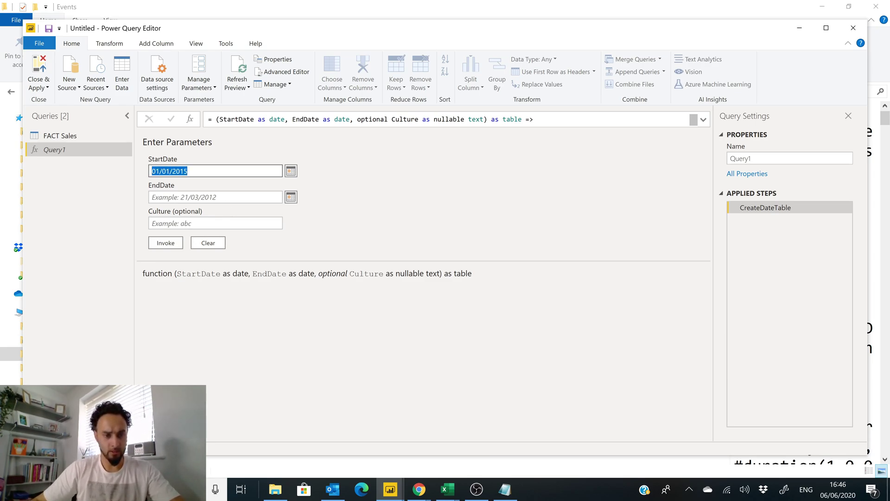
key("ctrl+c")
left_click(216, 197)
key("ctrl+v")
key("BackSpace")
key("BackSpace")
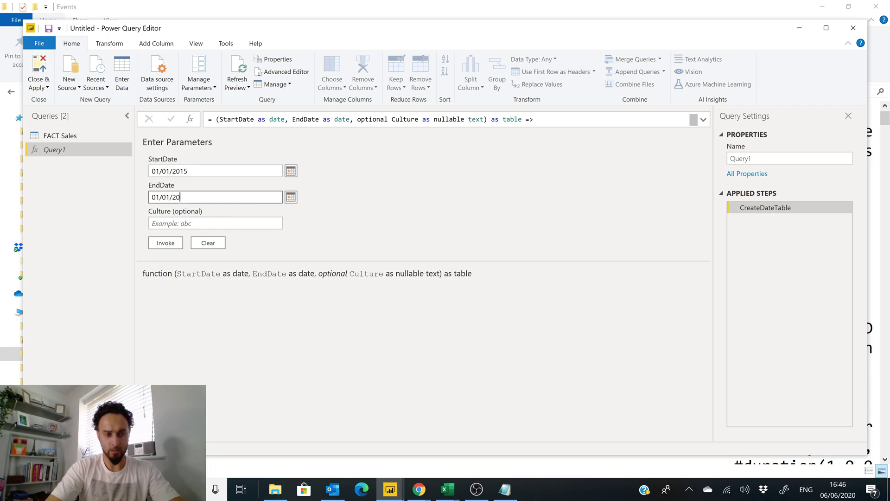
type("20")
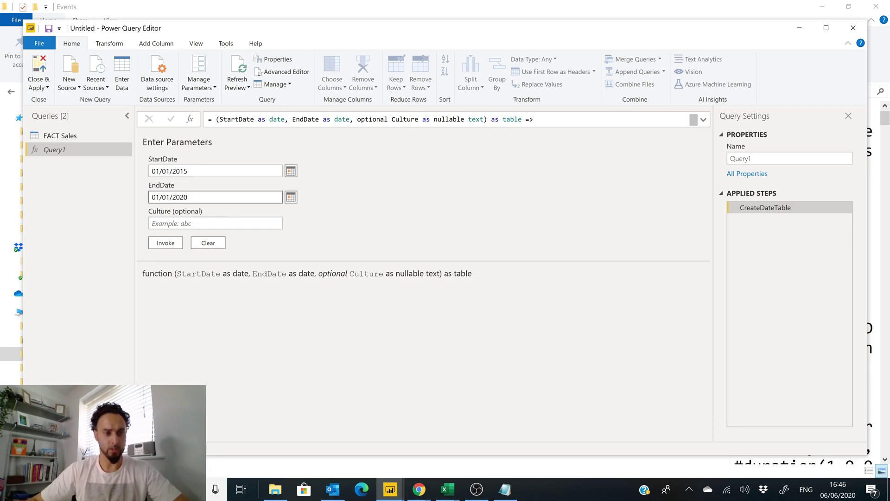
left_click(165, 242)
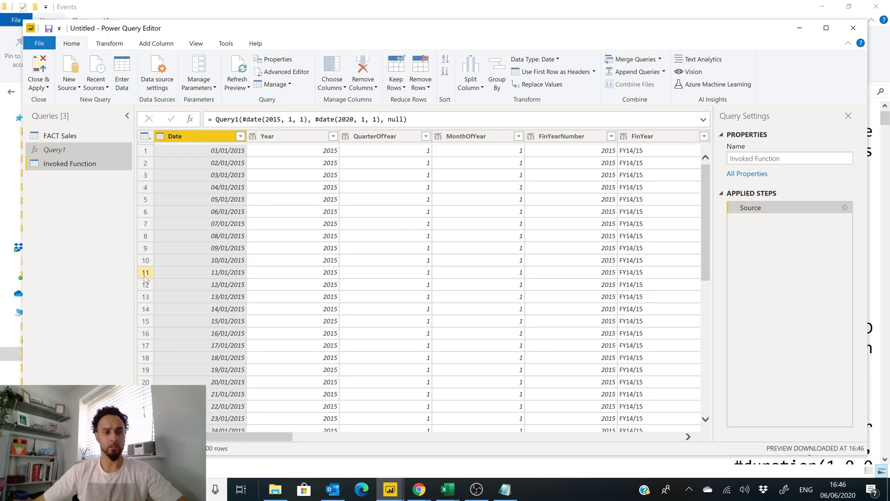
Rename the invoked query to 'Date Table' and browse across its columns.
left_click(788, 158)
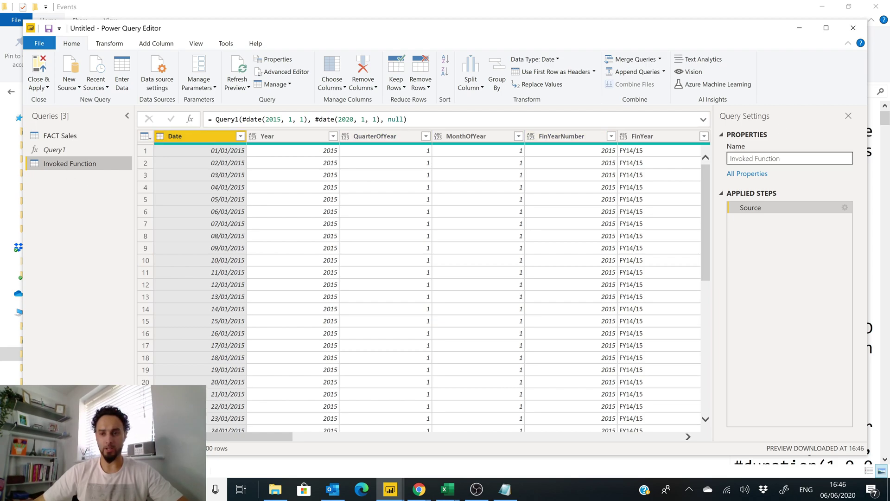
type("Date Table")
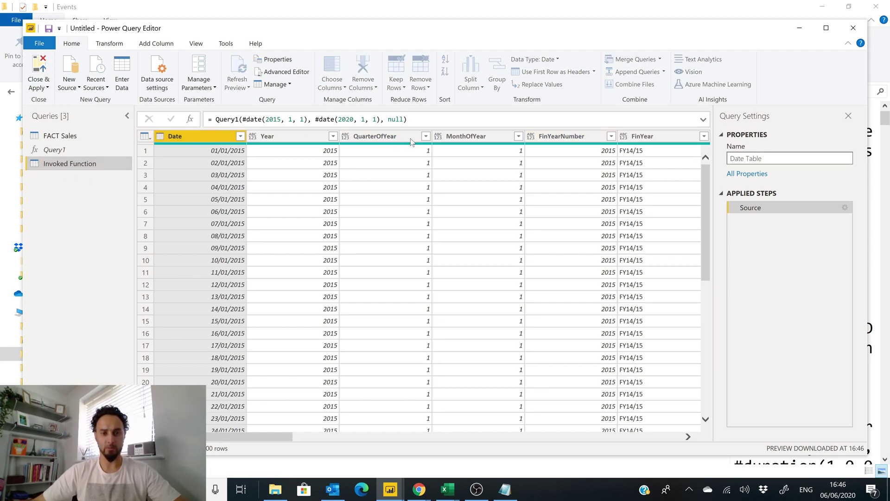
left_click_drag(268, 437, 581, 430)
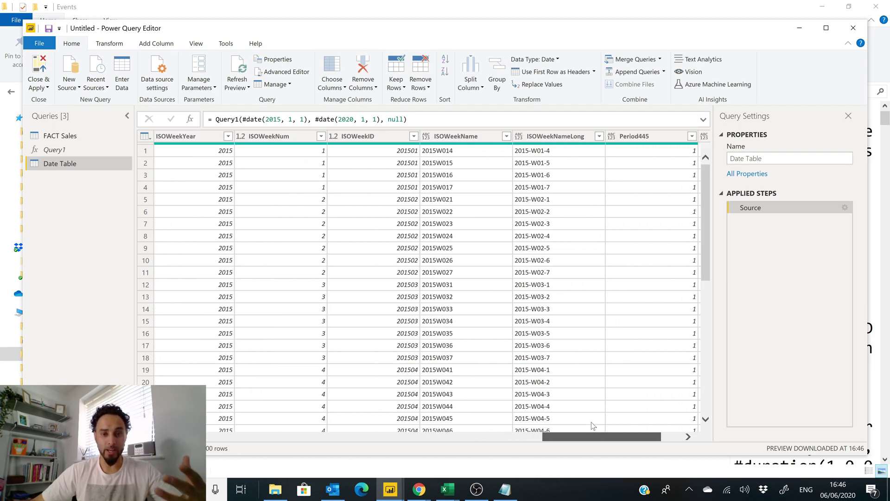
scroll(592, 422, "right", 3)
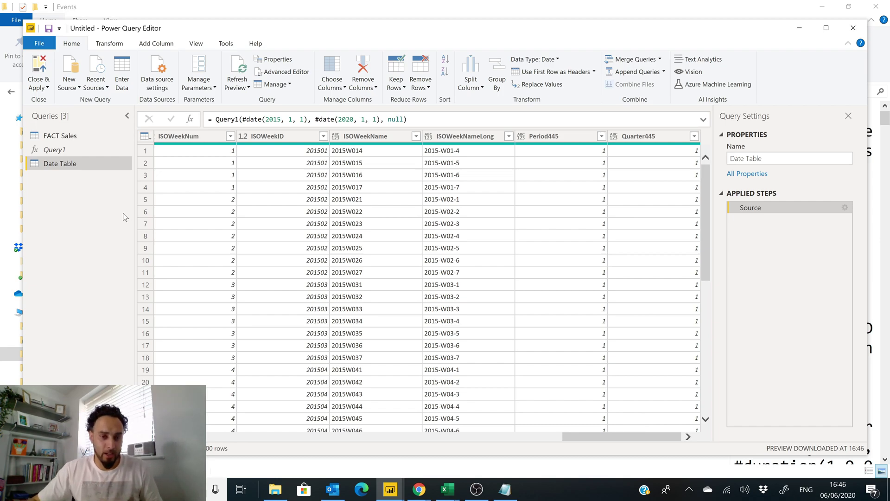
left_click(60, 162)
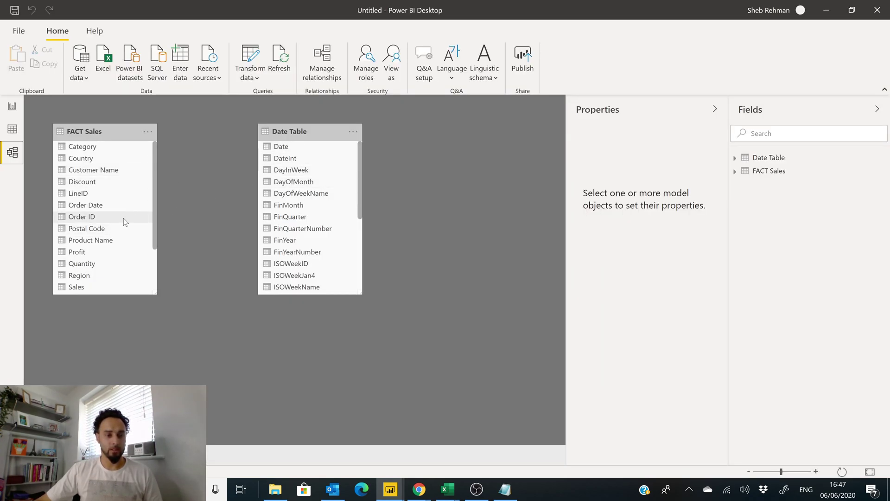
Relate FACT Sales Order Date to the Date Table's Date, then go to the report page.
left_click_drag(104, 206, 296, 151)
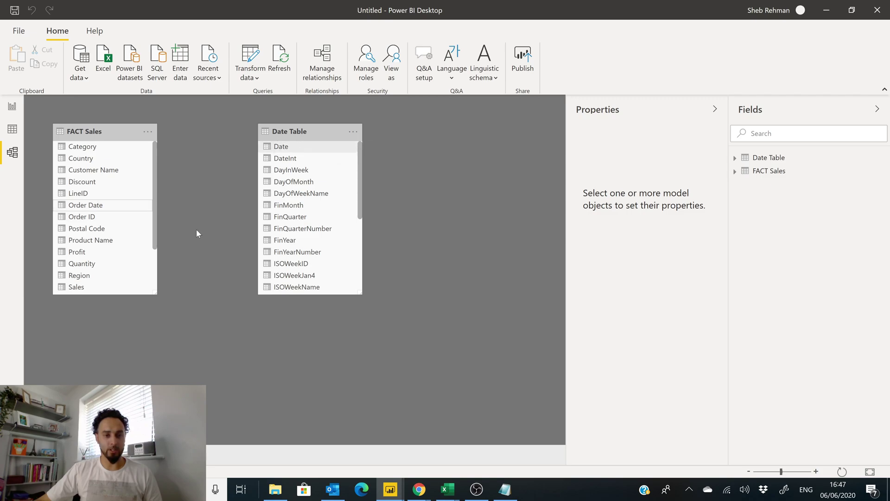
left_click(12, 110)
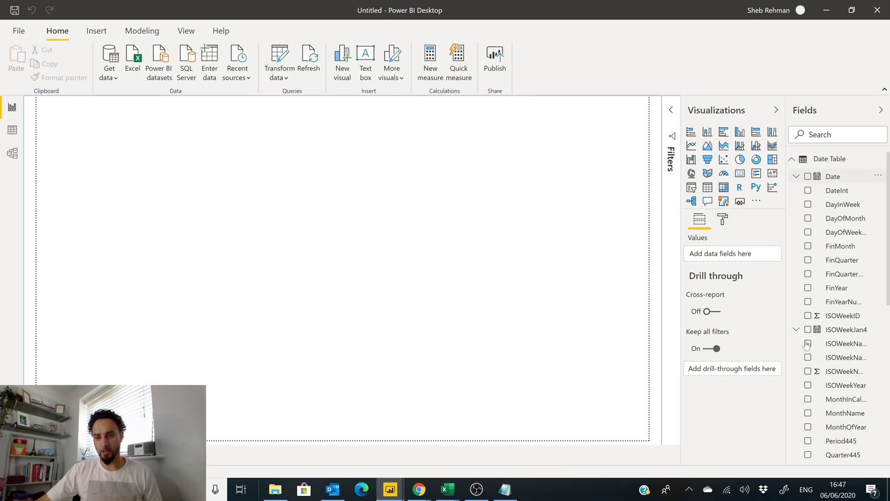
Build a Sales by Year column chart from Date and Sales, widen it, and expand to quarters.
left_click(808, 176)
scroll(820, 399, "down", 6)
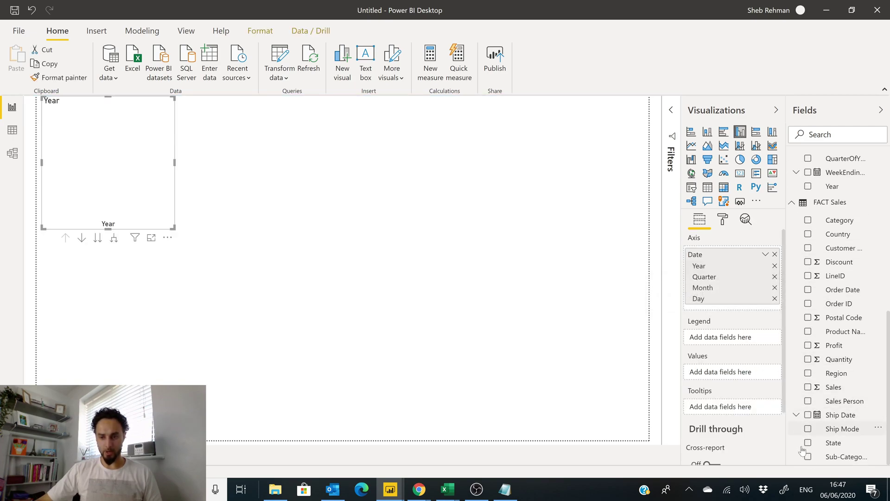
left_click(808, 386)
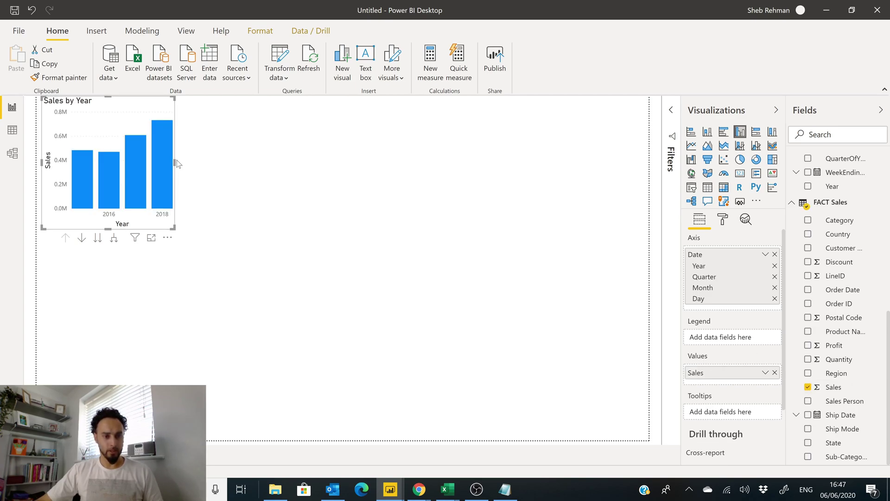
left_click(177, 160)
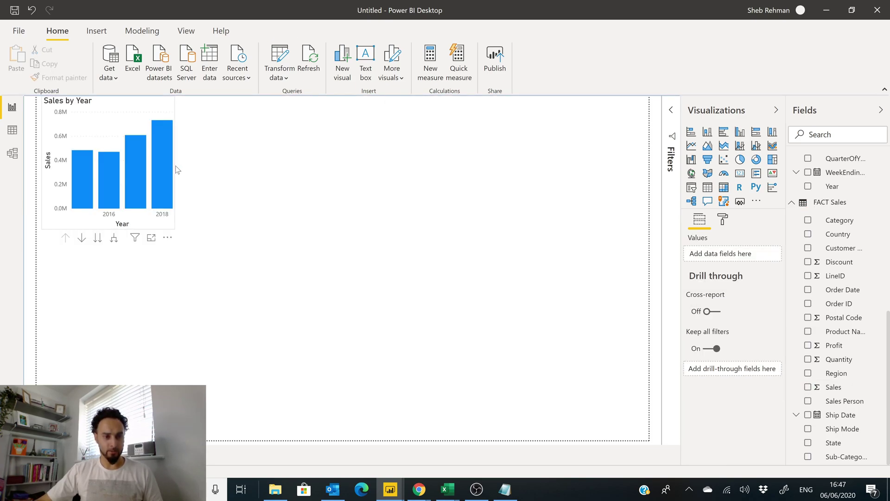
left_click_drag(175, 162, 347, 162)
left_click(238, 129)
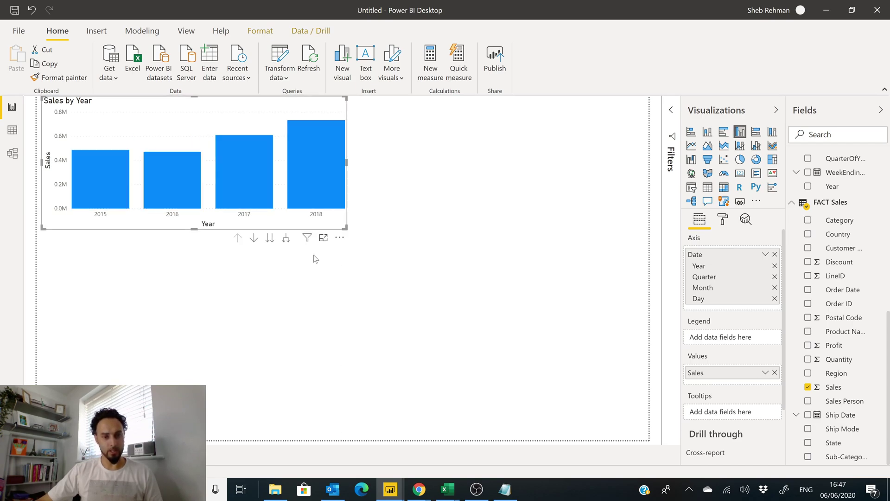
left_click(286, 238)
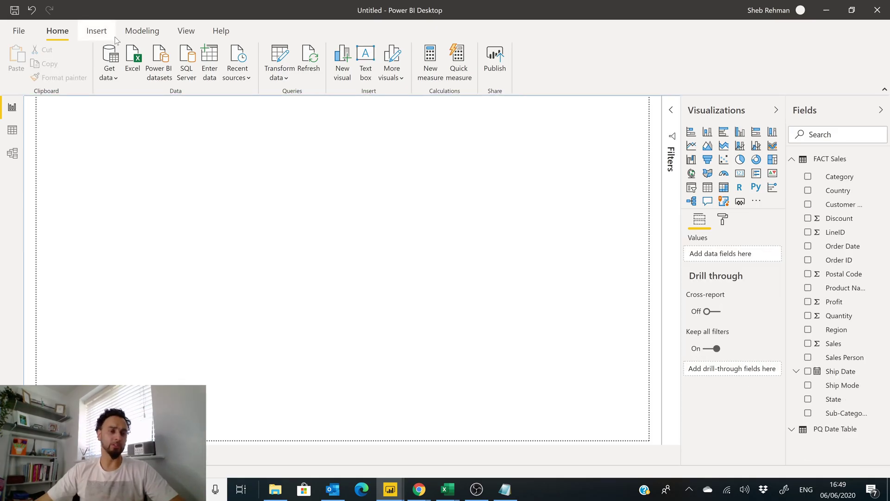
Start a new calculated table and type 'DAX Date Table =' in the expanded formula bar.
left_click(137, 33)
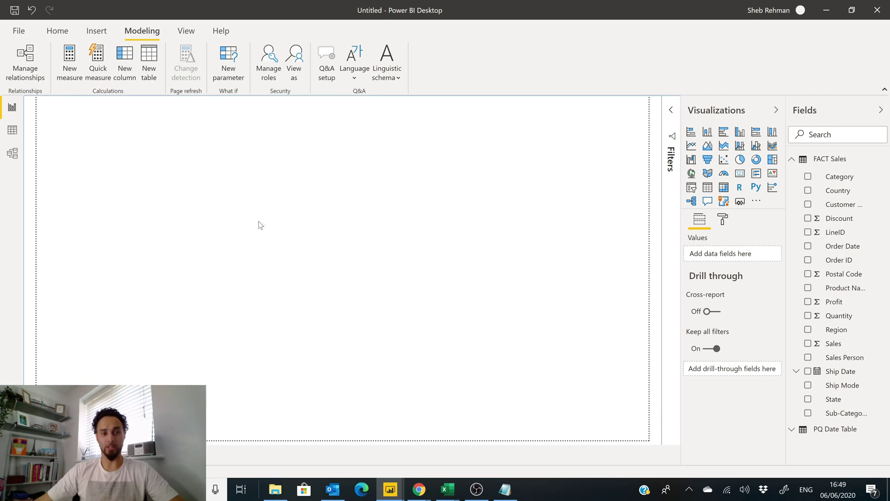
key("ctrl+z")
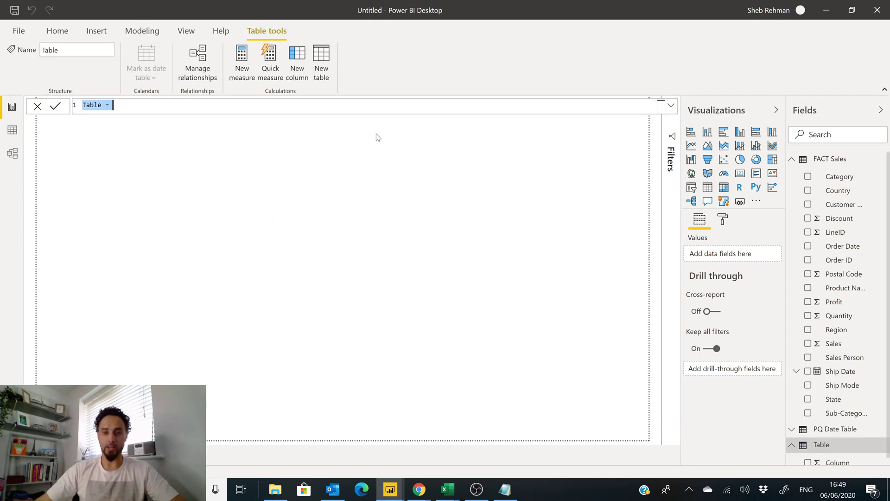
left_click(671, 106)
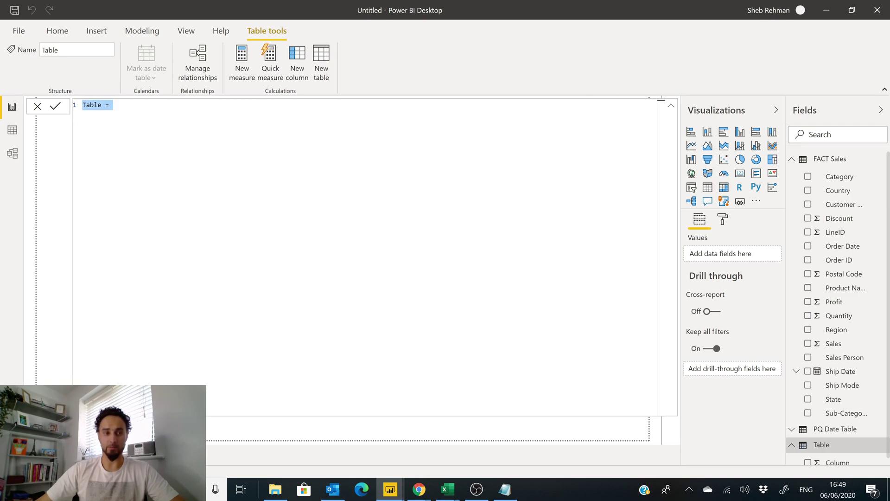
type("DAX")
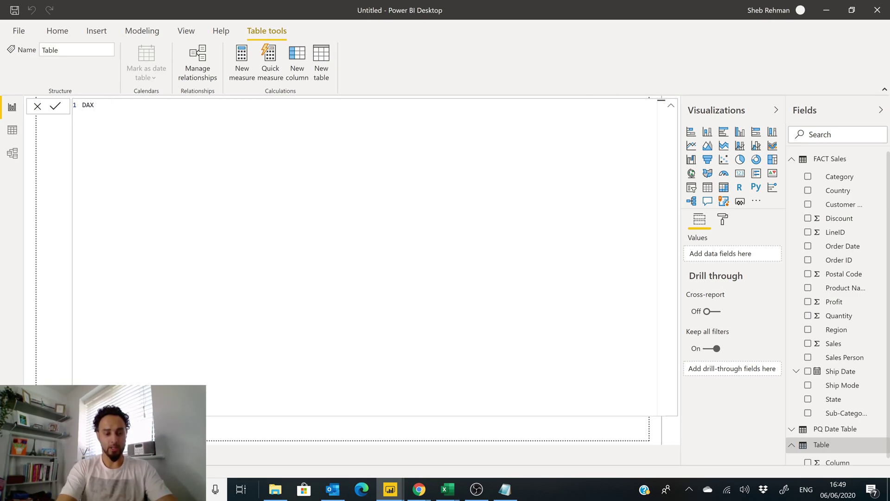
type(" Date Table")
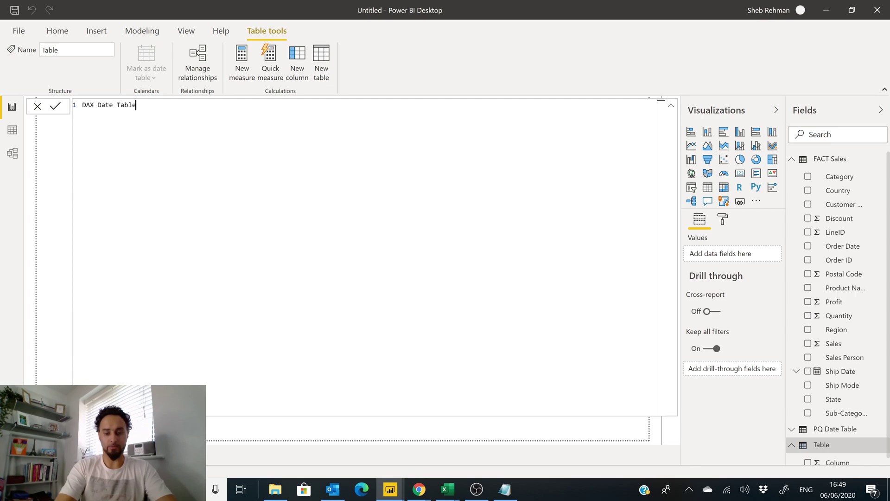
type(" =")
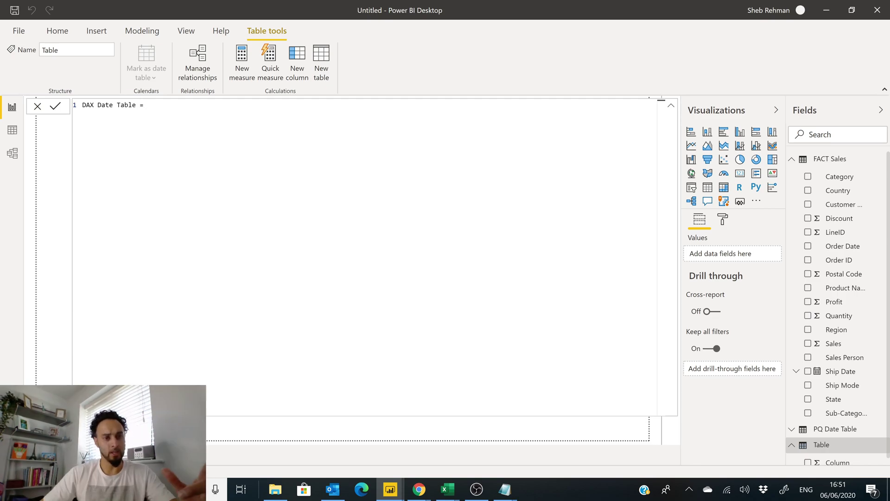
Copy the DAX date-table script from Notepad and paste it into the table formula.
left_click_drag(886, 65, 385, 66)
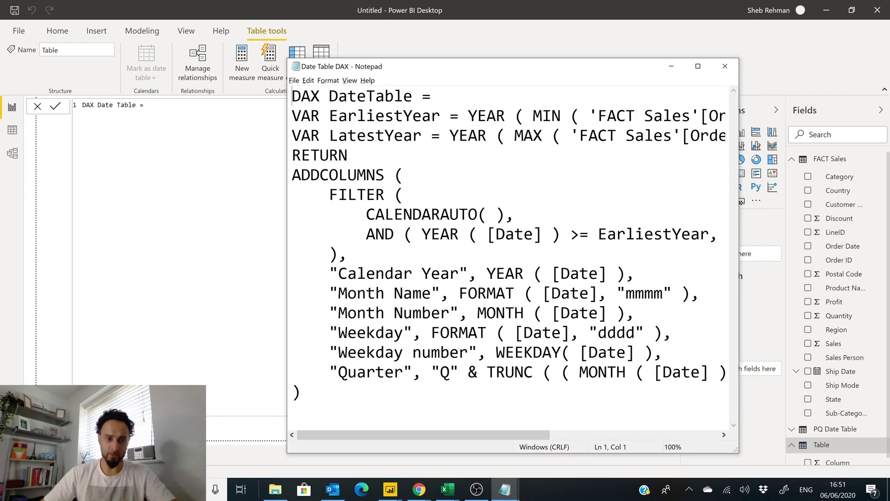
key("Down")
key("shift+Down")
key("shift+Down")
key("shift+Down")
key("shift+Down")
key("shift+Down")
key("shift+Down")
key("shift+Down")
key("shift+Down")
key("shift+Down")
key("shift+Down")
key("shift+Down")
key("shift+Down")
key("shift+Down")
key("shift+Down")
key("shift+End")
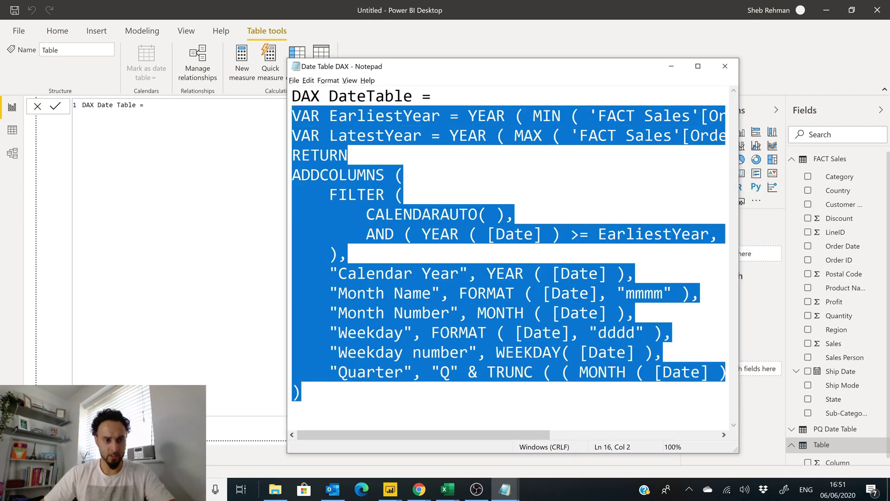
key("alt+Tab")
key("ctrl+v")
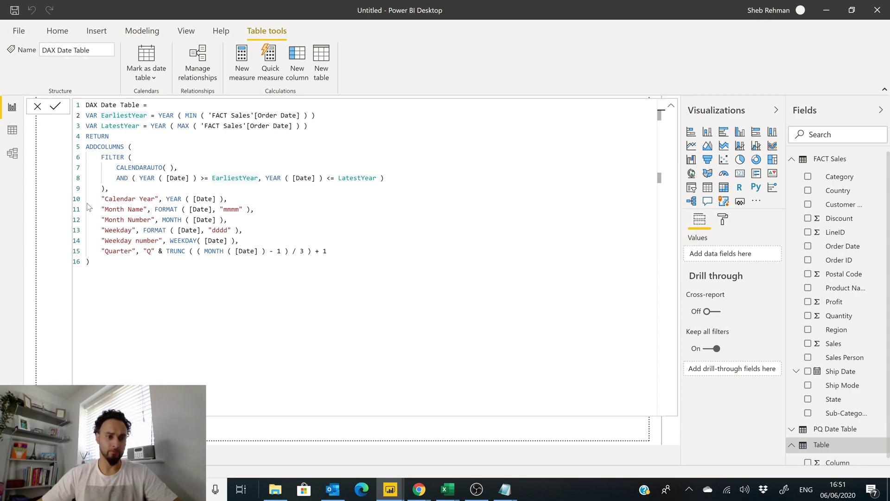
Show the DAX Date Table's rows in Data view and review its full formula.
left_click(11, 133)
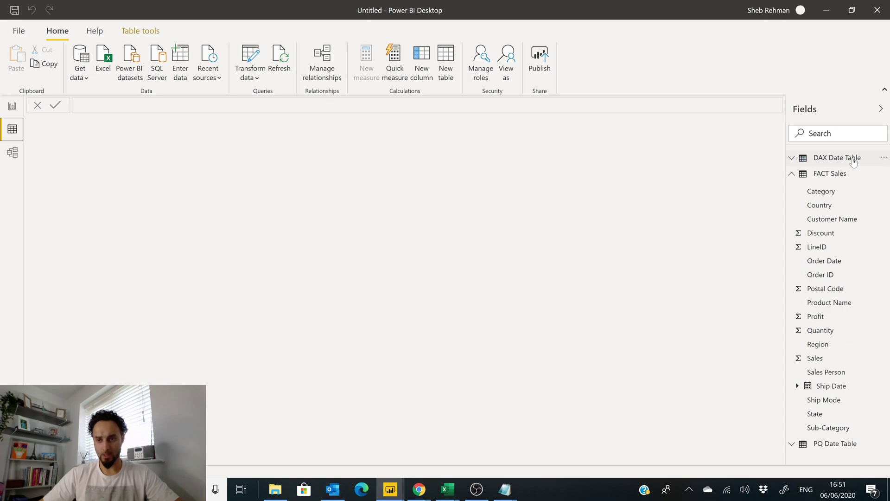
left_click(835, 158)
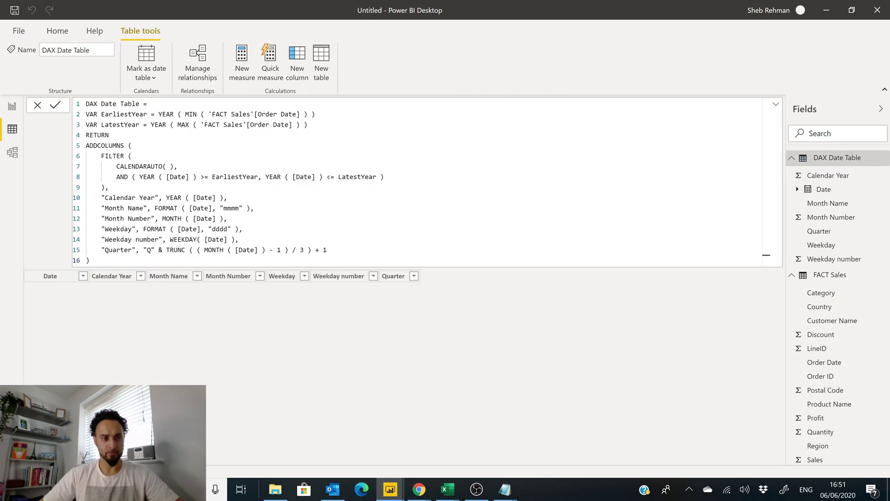
left_click(775, 103)
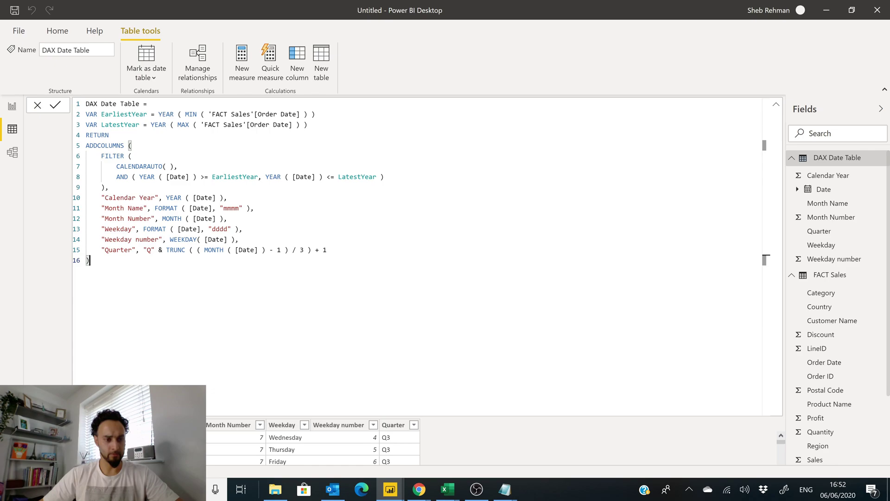
left_click(774, 109)
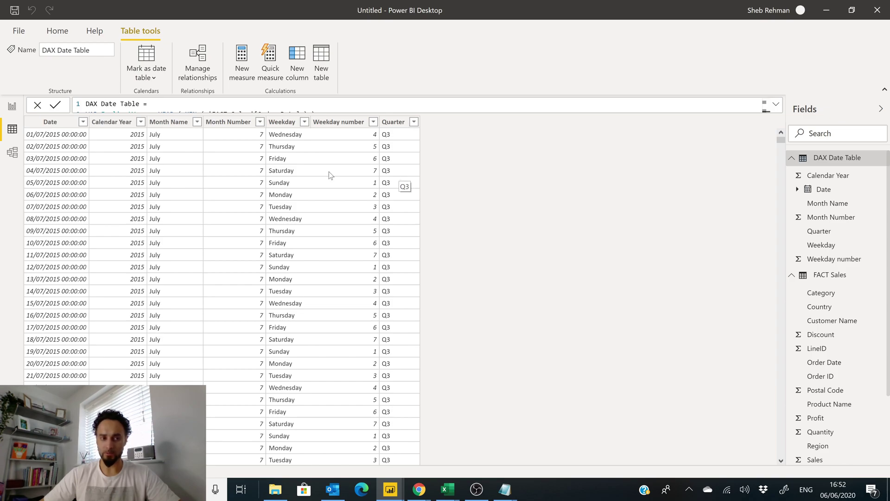
In Model view, link FACT Sales Order Date to the DAX Date Table's Date.
left_click(11, 109)
left_click(12, 152)
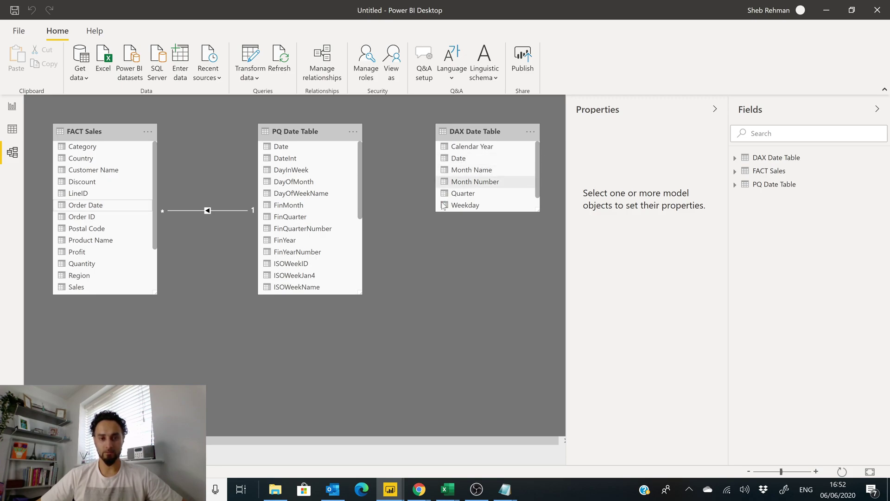
left_click_drag(444, 205, 458, 158)
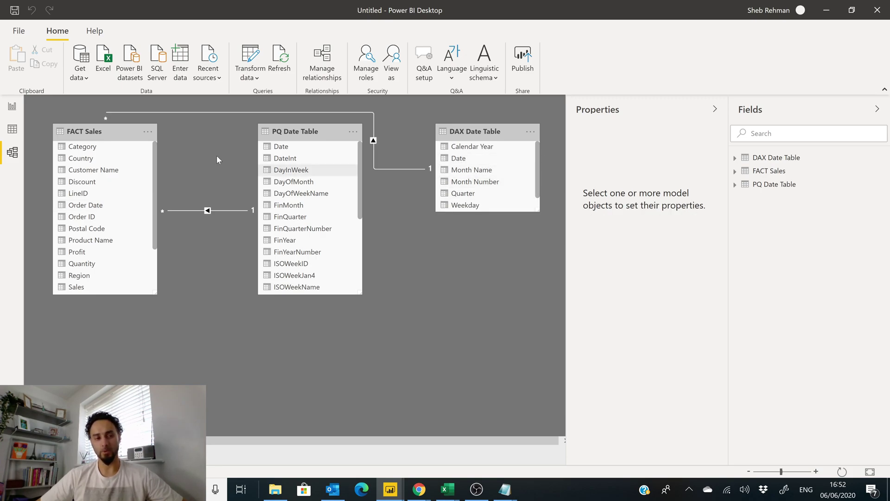
On the report canvas, start a chart from the DAX Date Table's Date field.
left_click(13, 107)
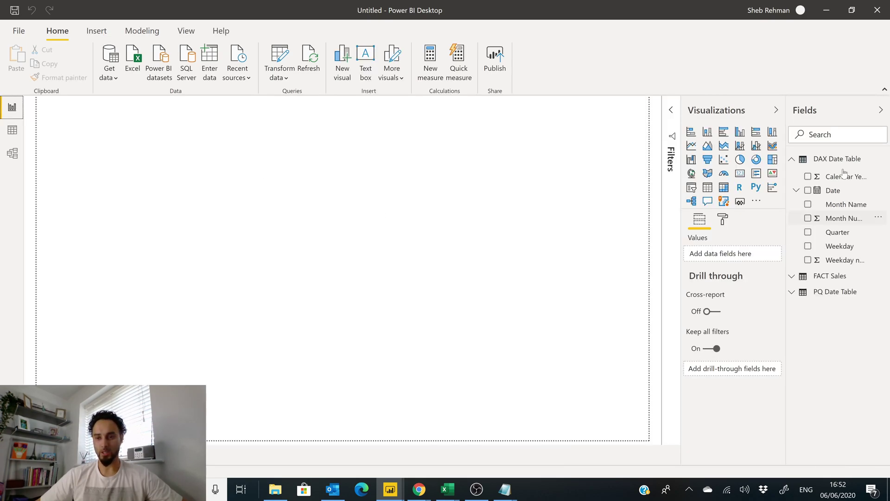
left_click(795, 160)
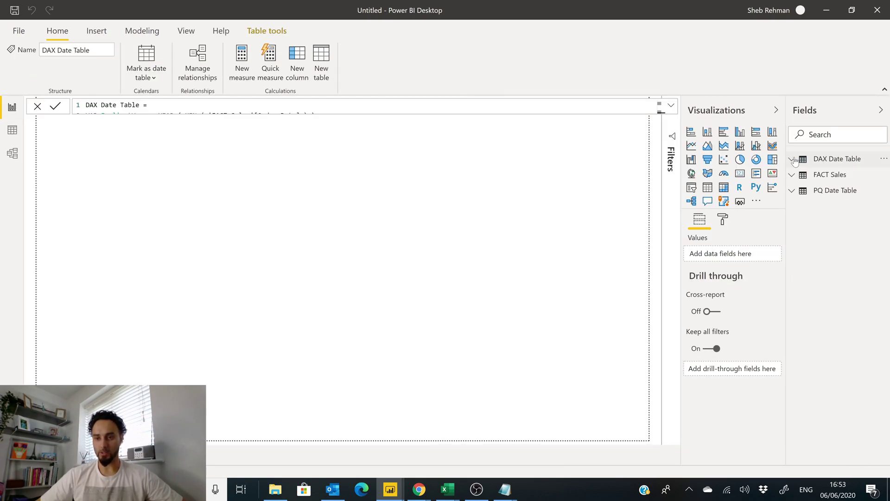
left_click(793, 160)
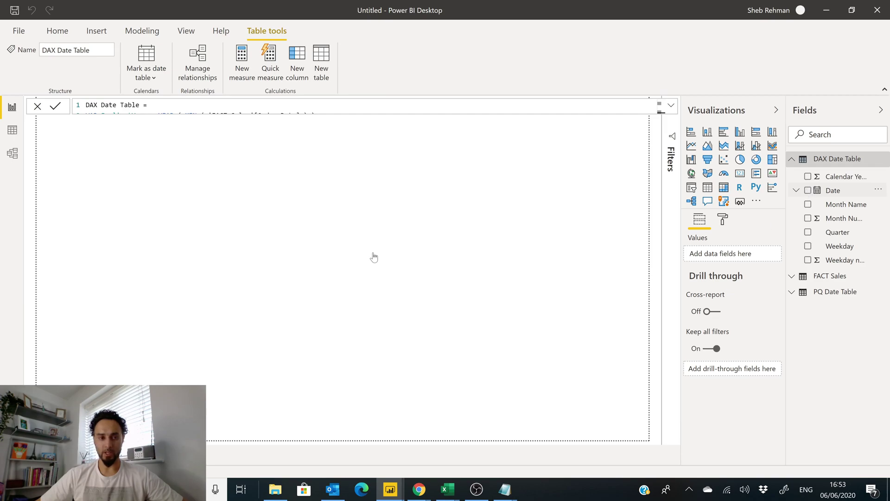
left_click_drag(255, 198, 255, 199)
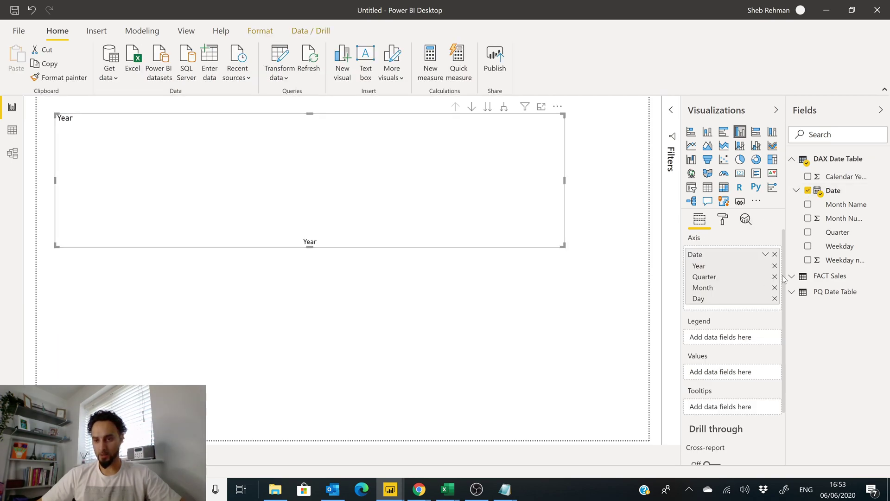
Add FACT Sales' Sales as the chart values, then drill down to quarters and back to years.
left_click(849, 279)
scroll(851, 287, "down", 2)
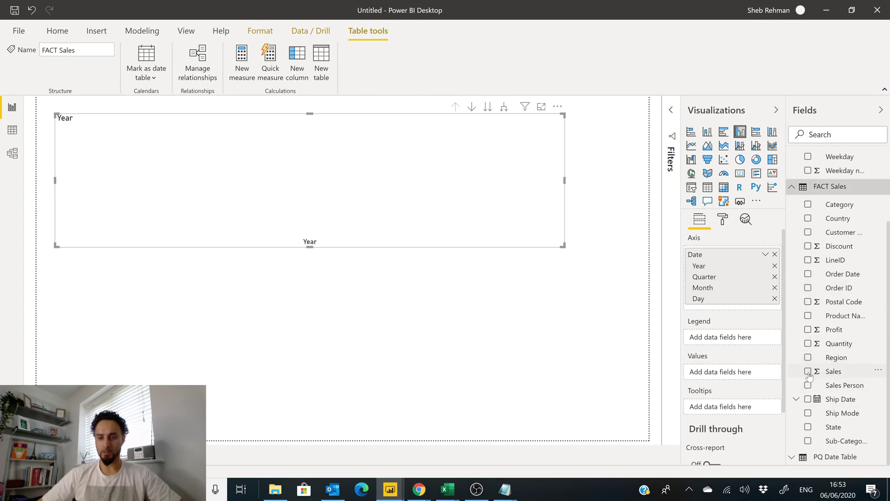
left_click_drag(441, 221, 441, 216)
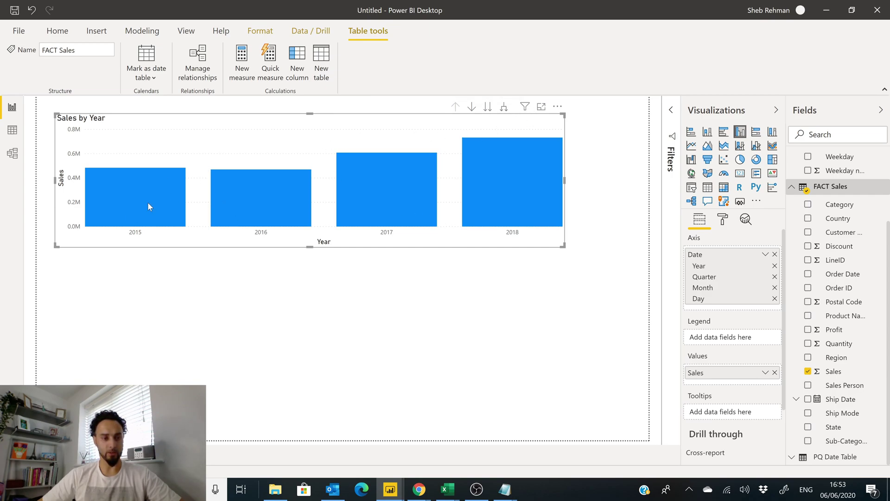
left_click(501, 112)
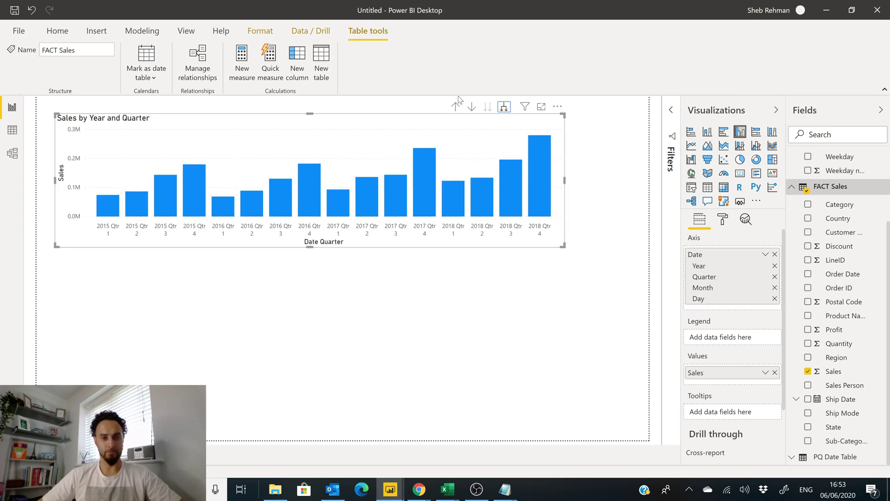
left_click(456, 107)
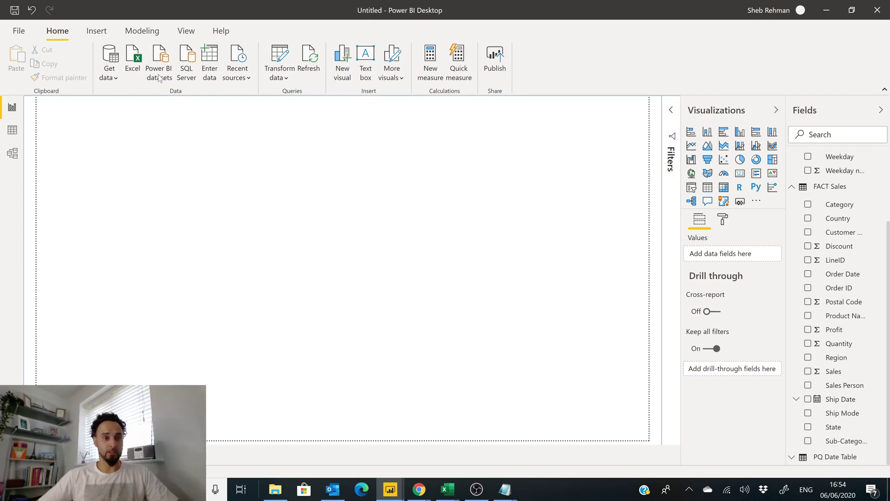
Create a new calculated table with the formula AUTO Date Table = CALENDARAUTO().
left_click(142, 30)
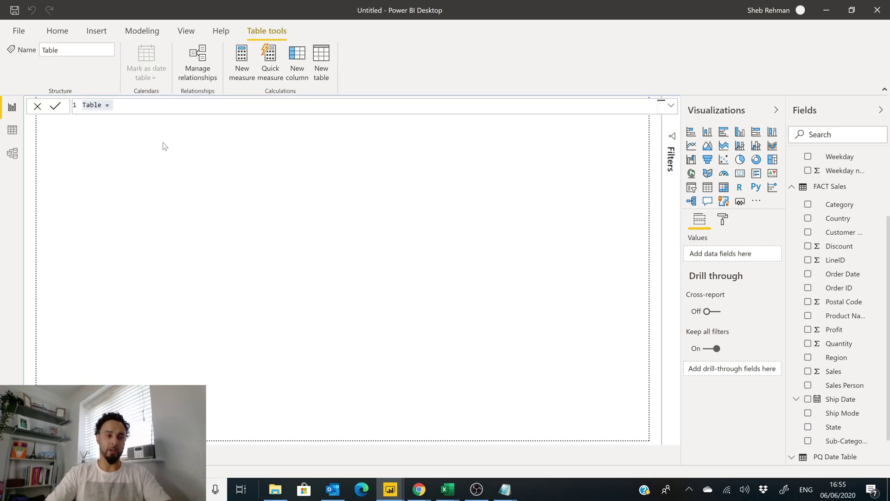
type("AU")
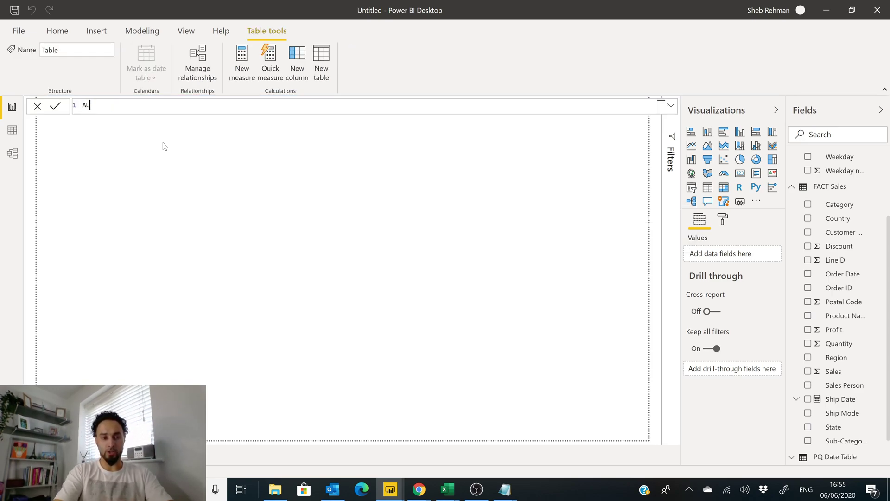
type("TO Date T")
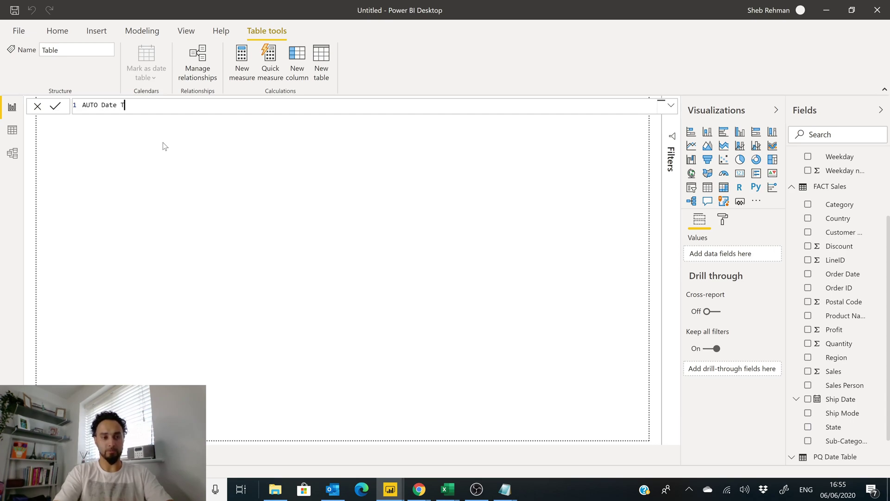
type("able = ")
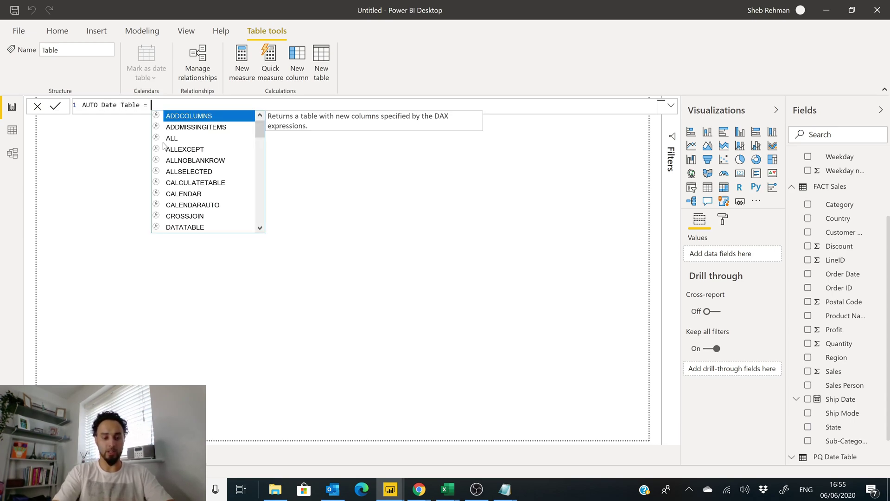
type("cale")
key("Down")
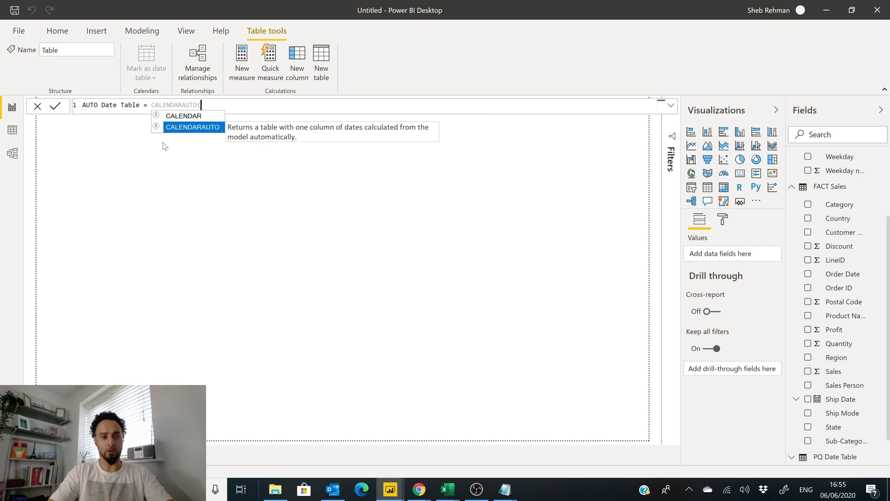
key("Tab")
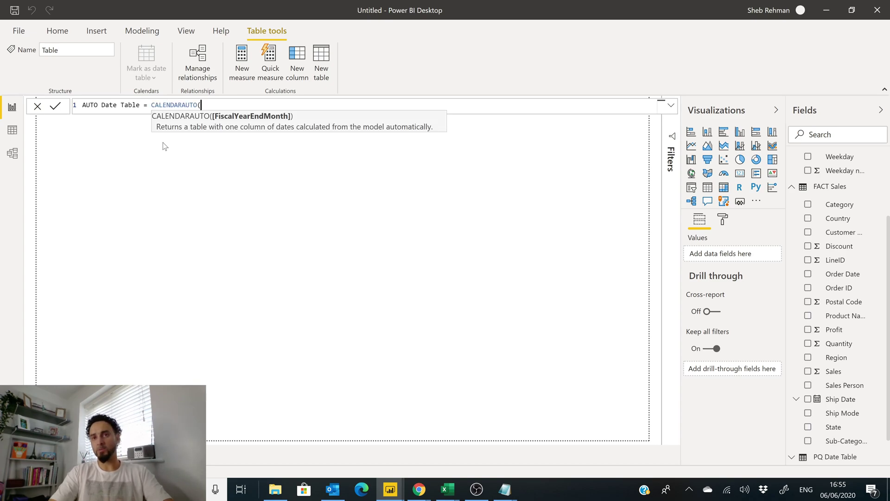
type(")")
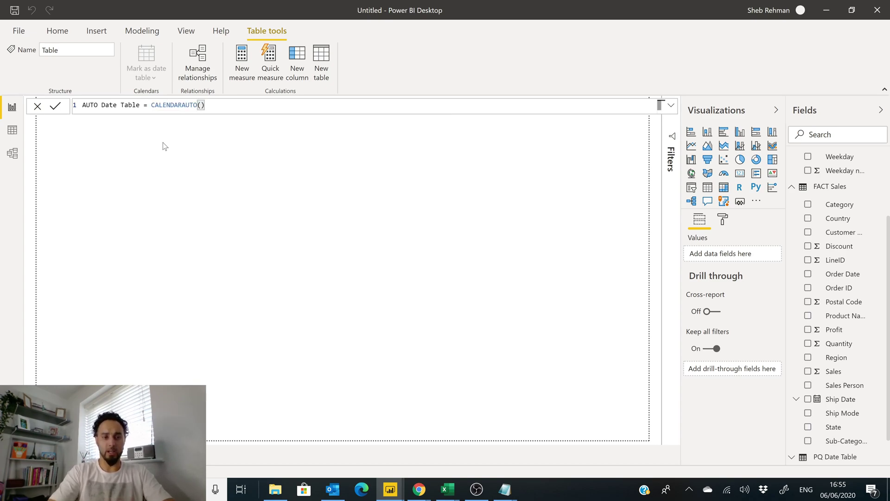
key("Return")
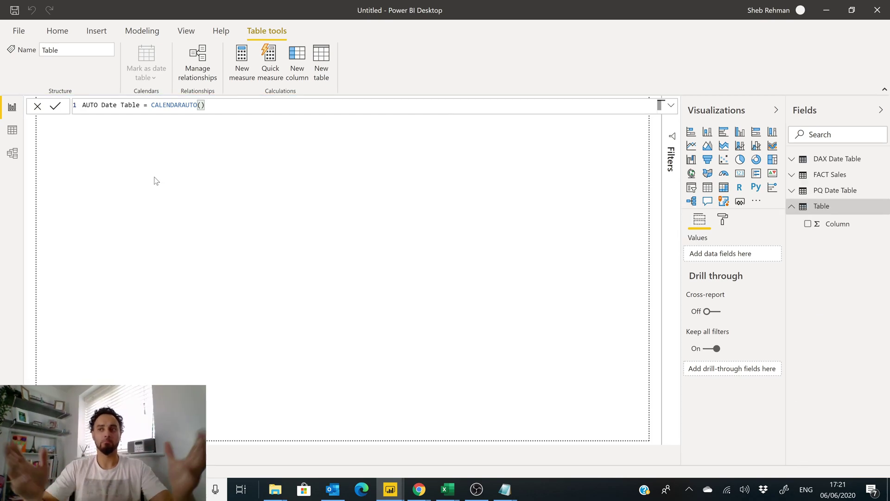
key("Return")
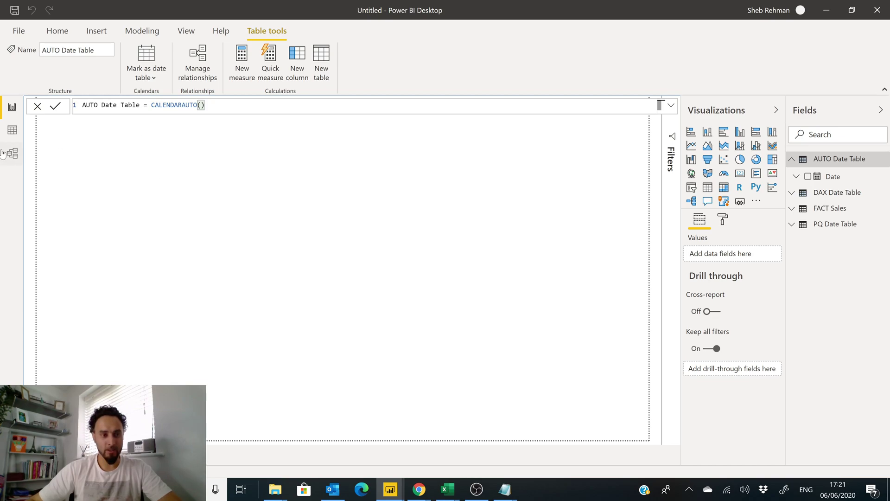
Inspect the AUTO Date Table's generated Date column in Data view.
left_click(12, 130)
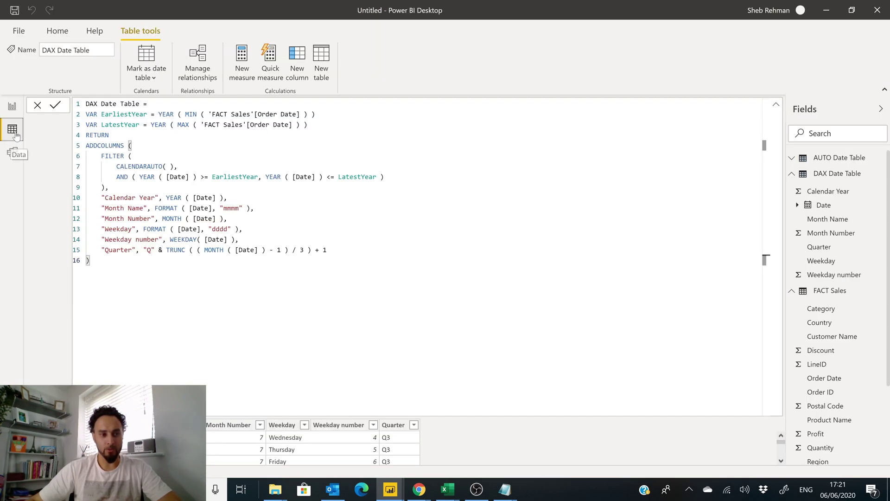
left_click(844, 158)
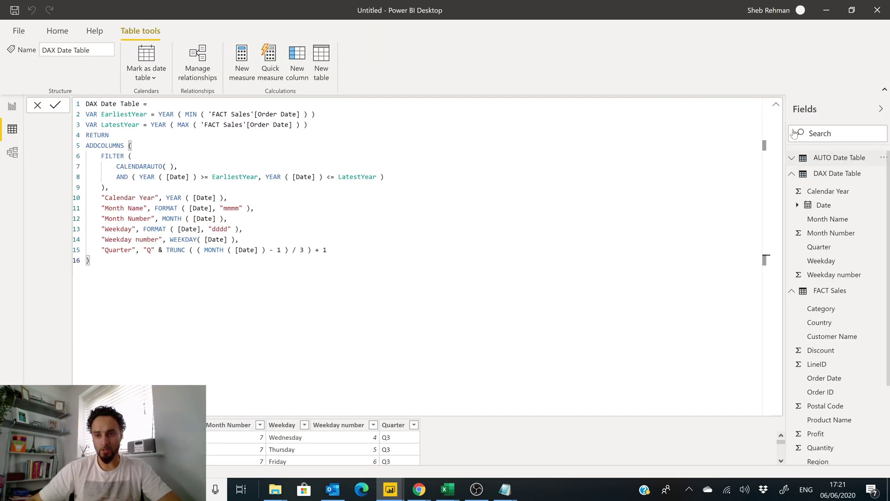
left_click(777, 104)
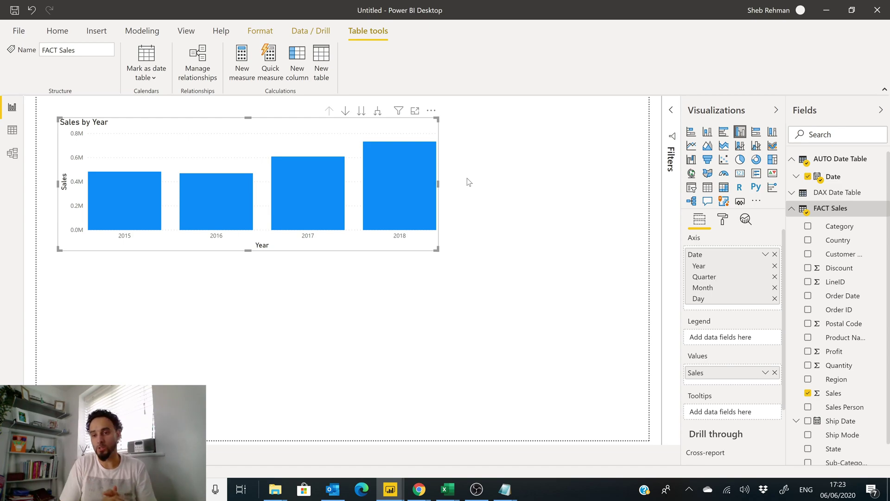
Collapse FACT Sales in the Fields pane and highlight the 2018 bar of the Sales by Year chart.
left_click(791, 208)
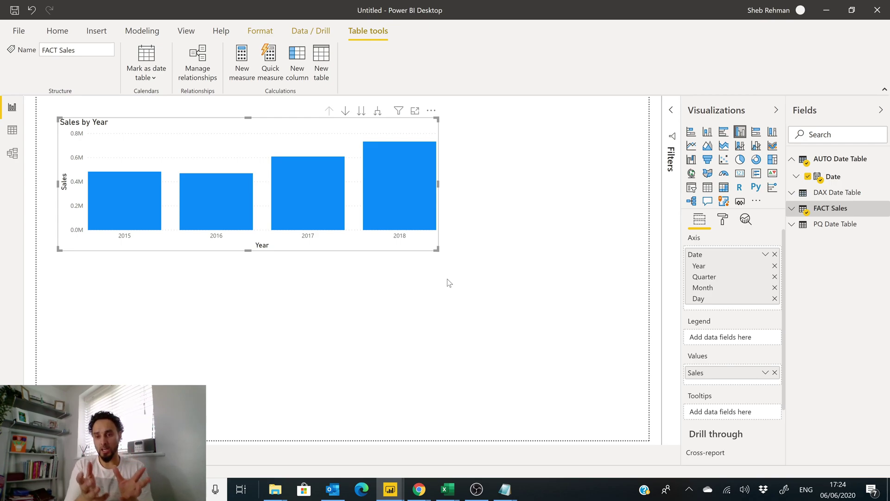
left_click(413, 223)
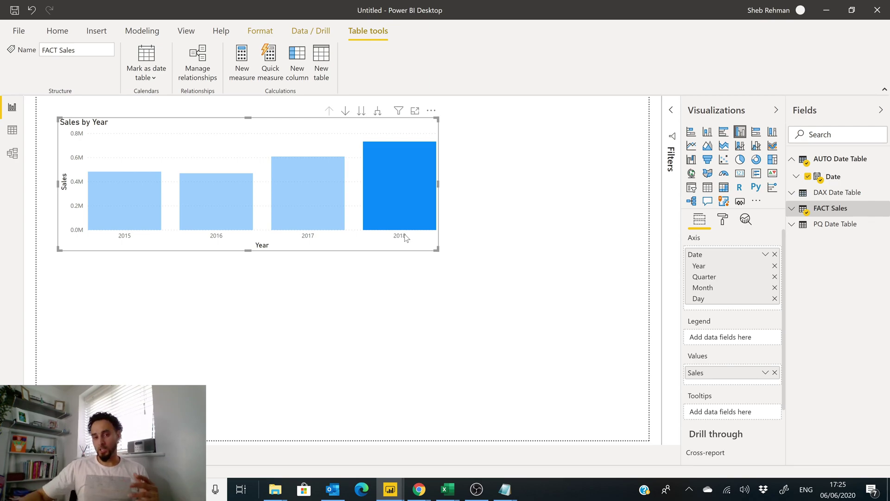
Deselect the 2018 bar so all four years, 2015–2018, show at full colour.
left_click(240, 135)
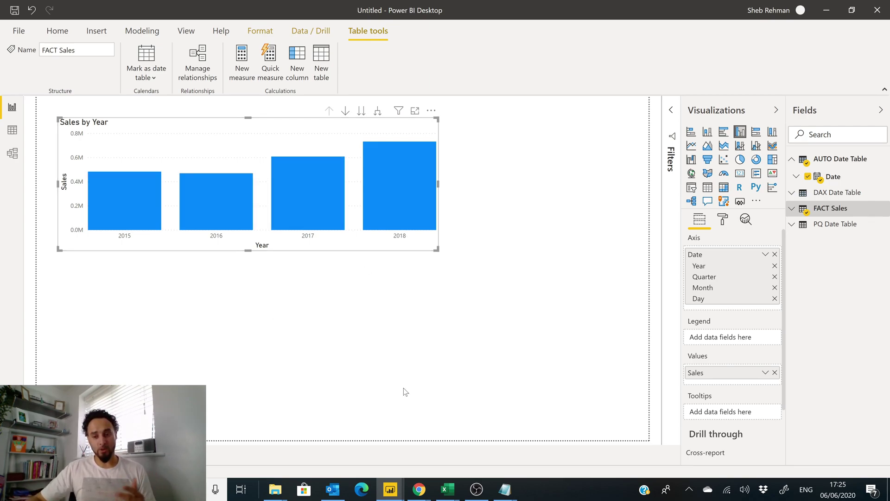